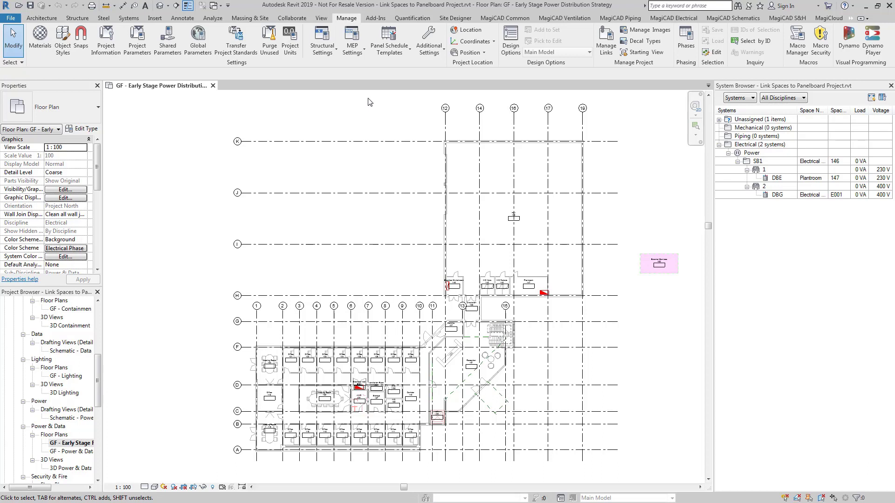
left_click(355, 50)
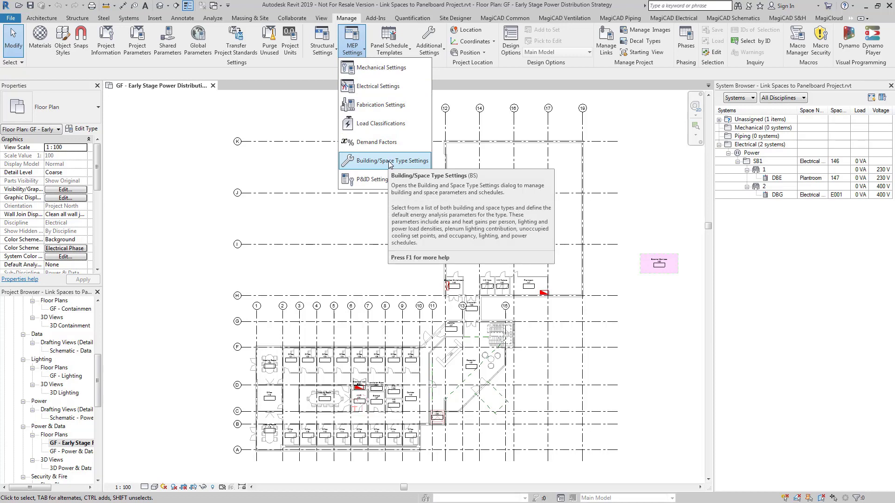
left_click(301, 167)
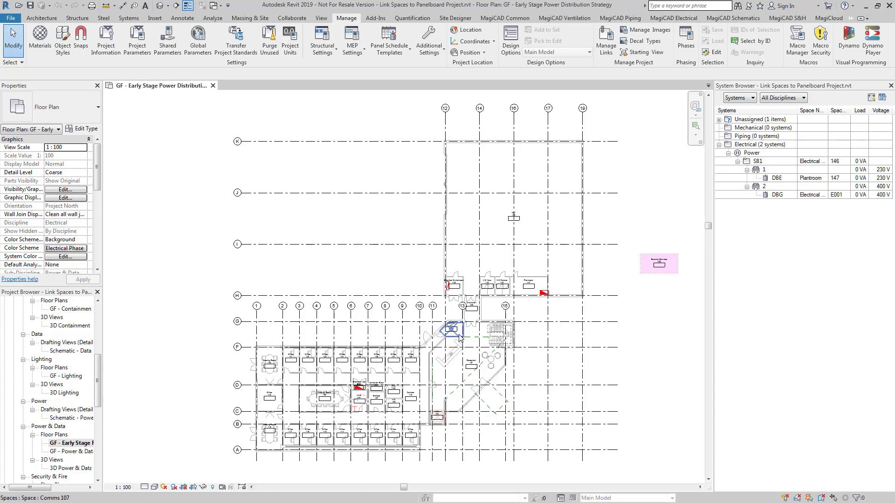
- Try Specified lighting values in the Comms 107 space's electrical loads and restore them to By Space Type
left_click(459, 338)
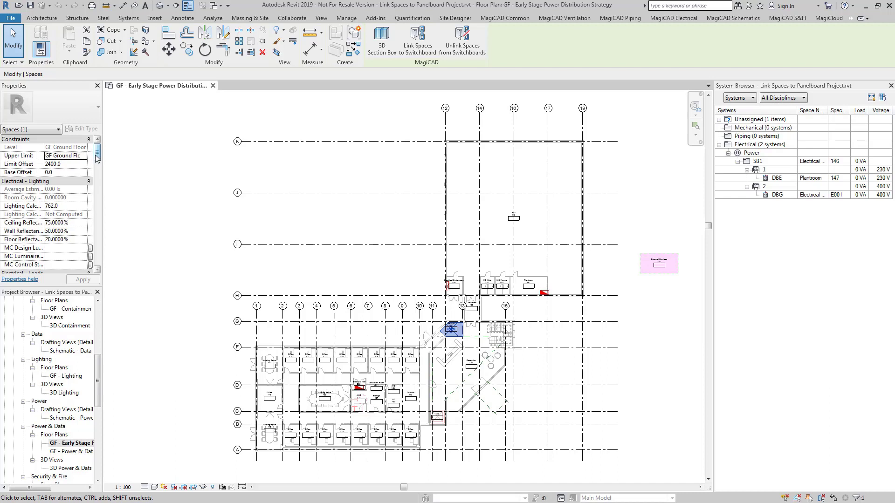
left_click_drag(95, 155, 98, 230)
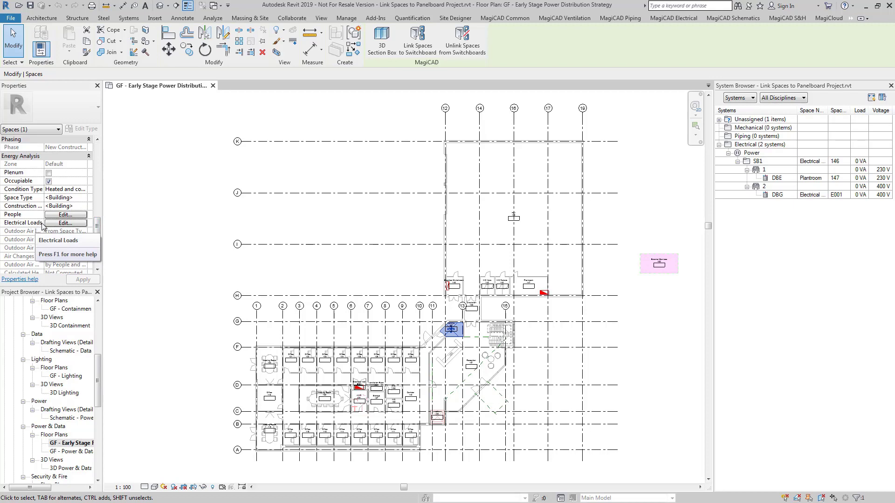
left_click(70, 223)
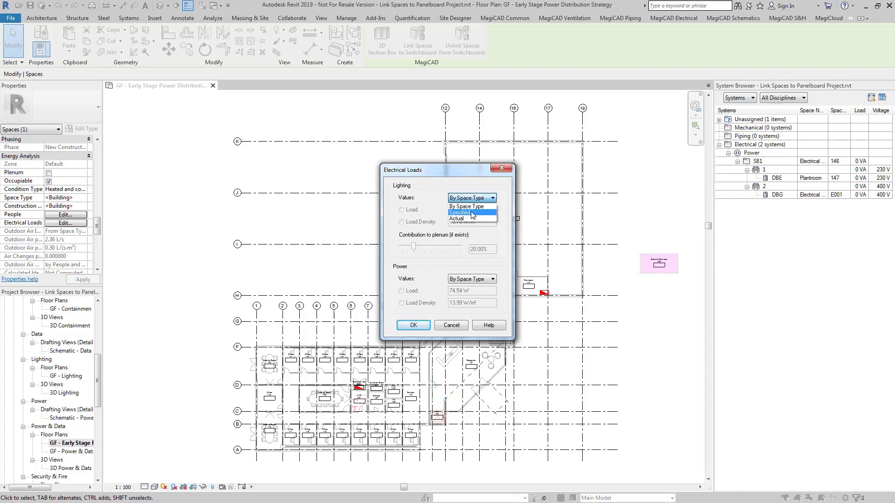
left_click(472, 213)
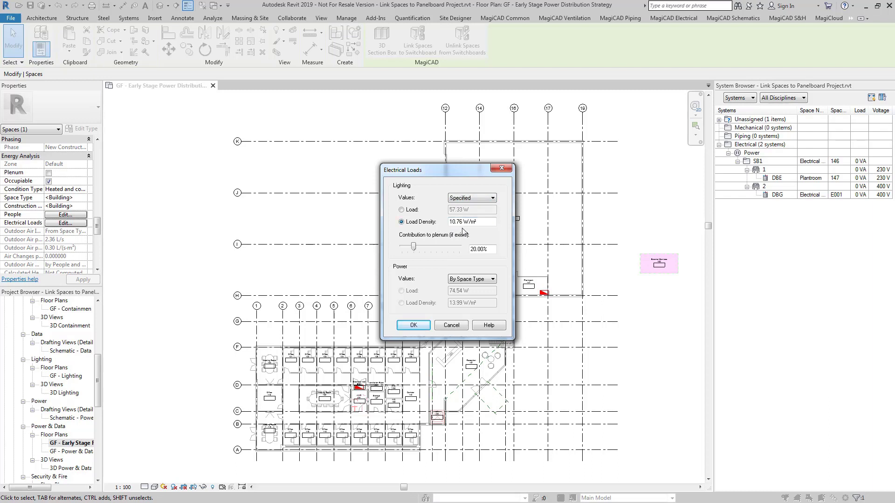
left_click(470, 202)
left_click(470, 209)
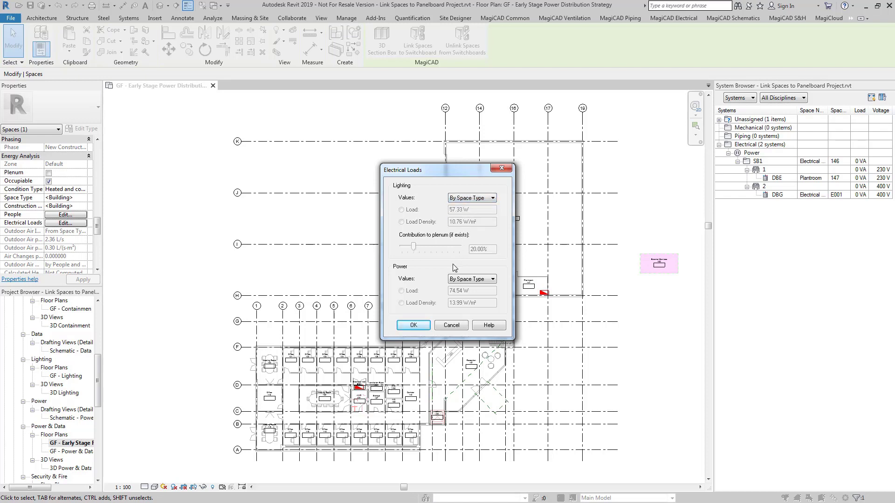
left_click(414, 325)
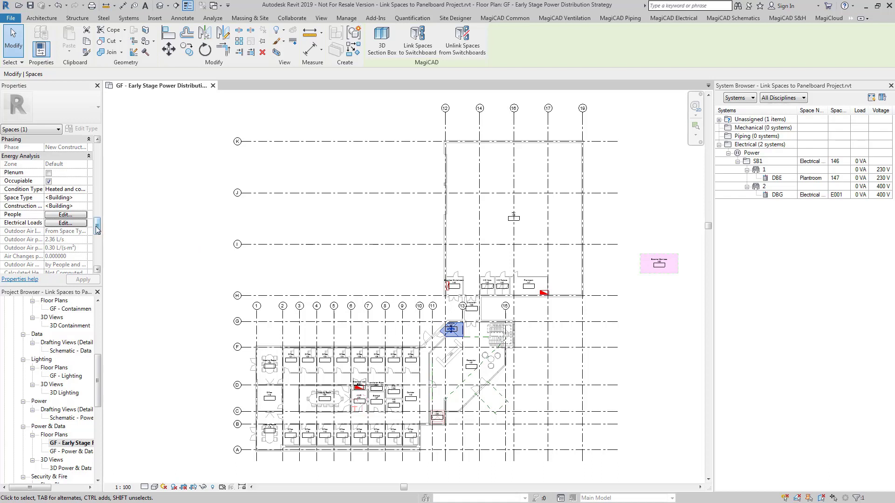
- Set the MC Fixed Load of the Comms 107 space to 2000 W and apply it
left_click_drag(97, 229, 97, 173)
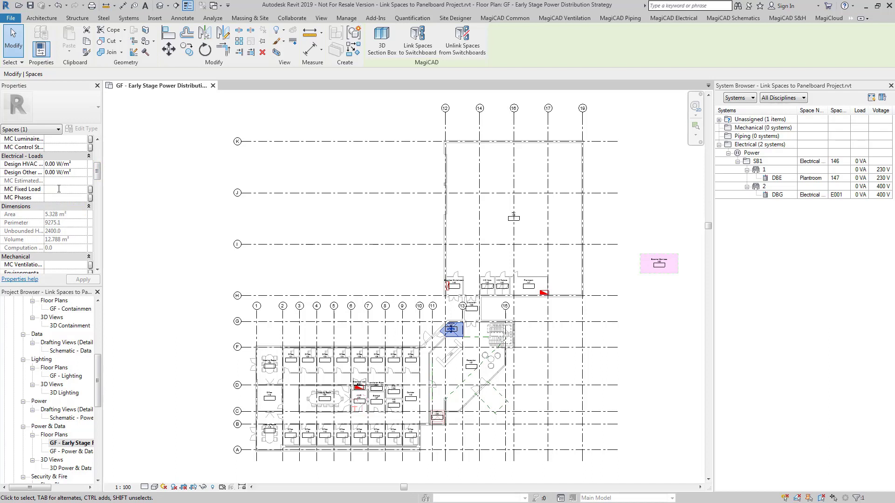
left_click(59, 189)
type("2000.00 W")
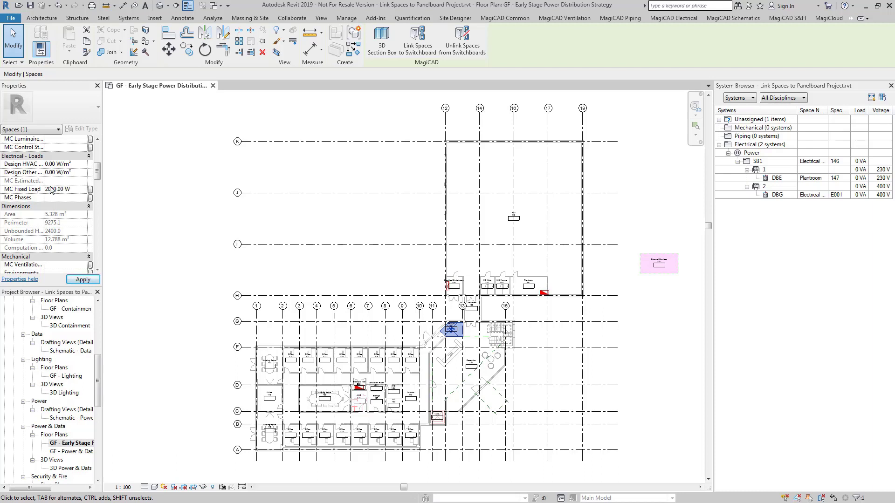
left_click(81, 280)
left_click(248, 276)
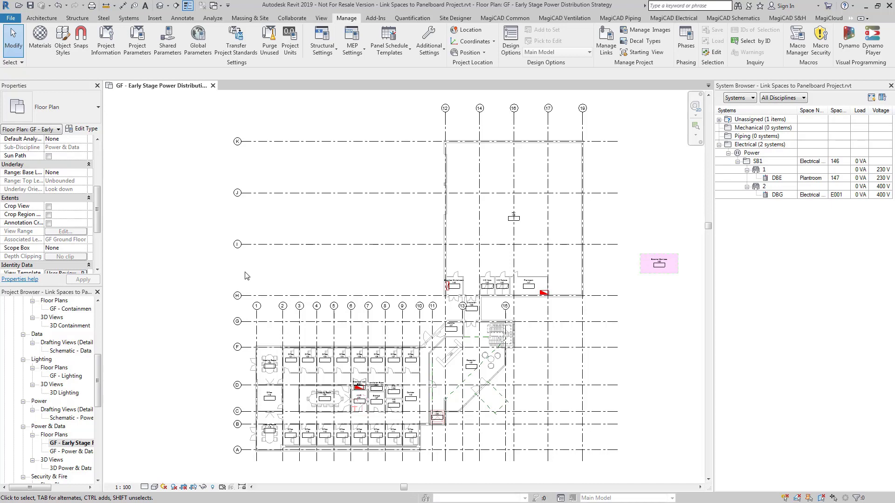
- Link the four upper-row offices between grids 6 and 10 to switchboard DBG on phase L1 only
left_click(681, 20)
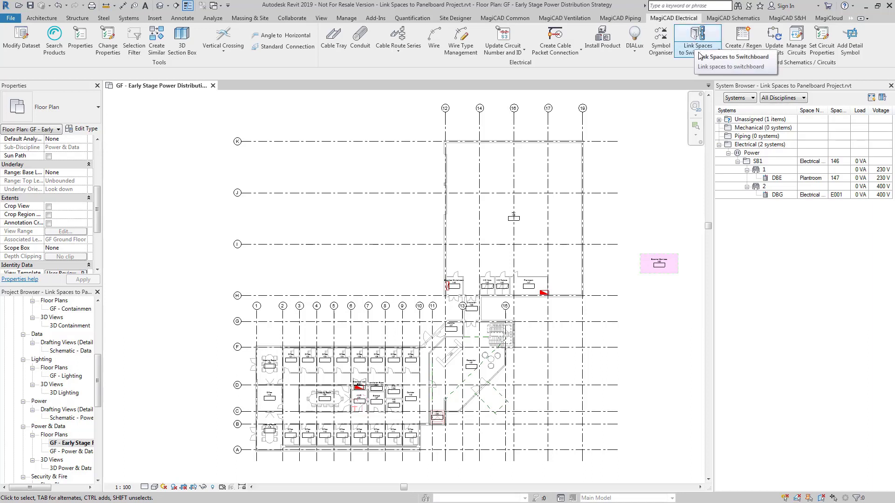
middle_click_drag(443, 351, 448, 298)
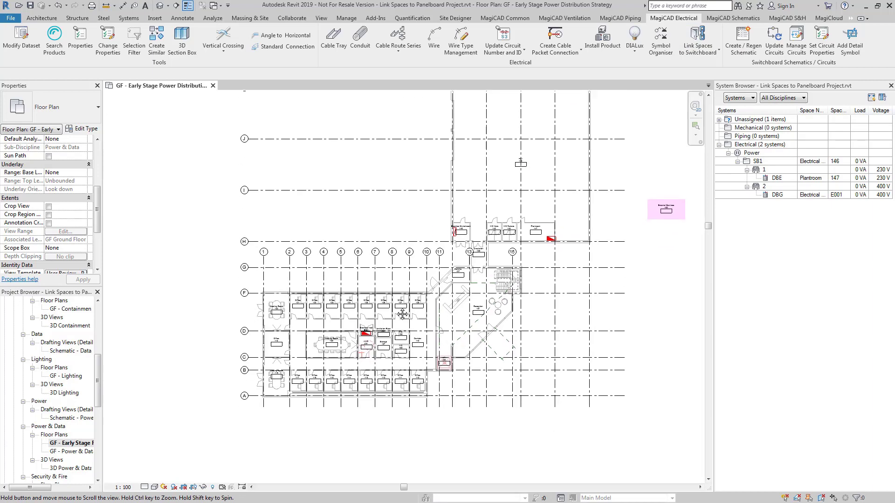
scroll(369, 253, "up", 4)
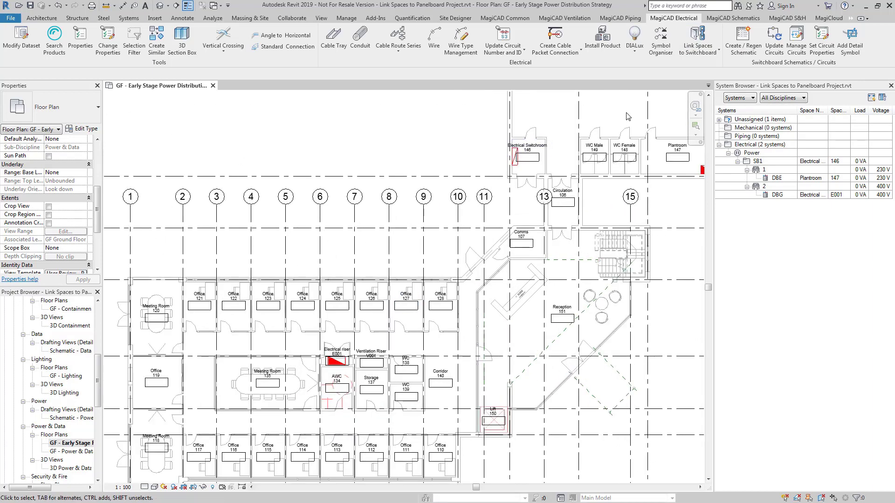
left_click(695, 38)
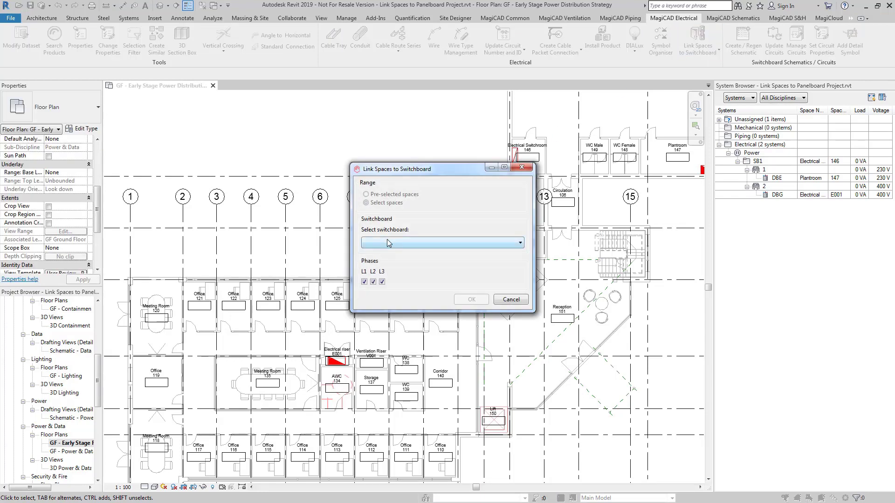
left_click(387, 243)
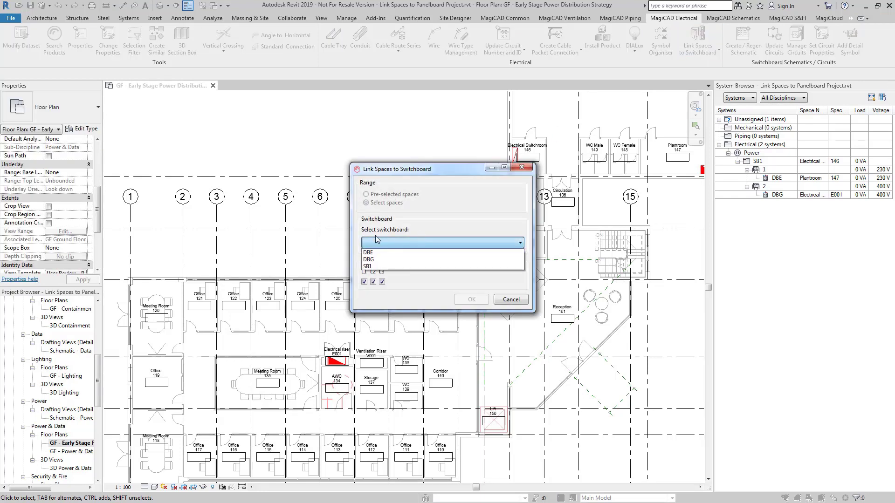
left_click(382, 260)
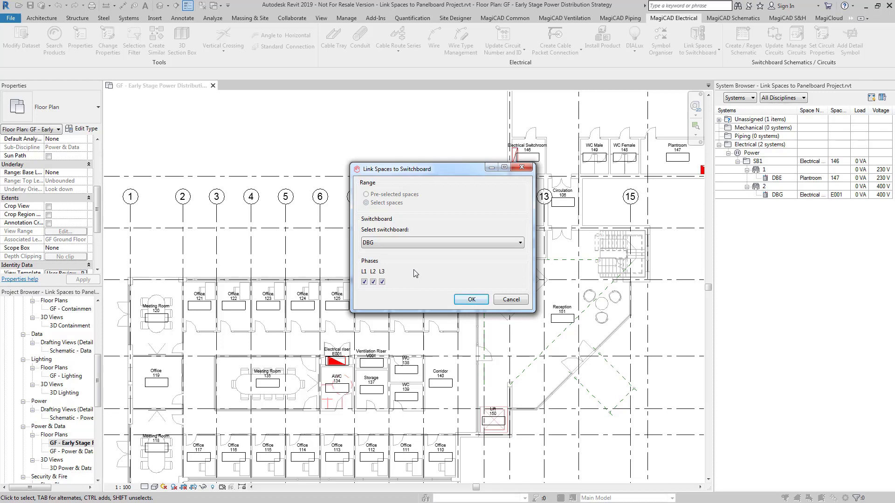
left_click(382, 282)
left_click(374, 282)
left_click(472, 299)
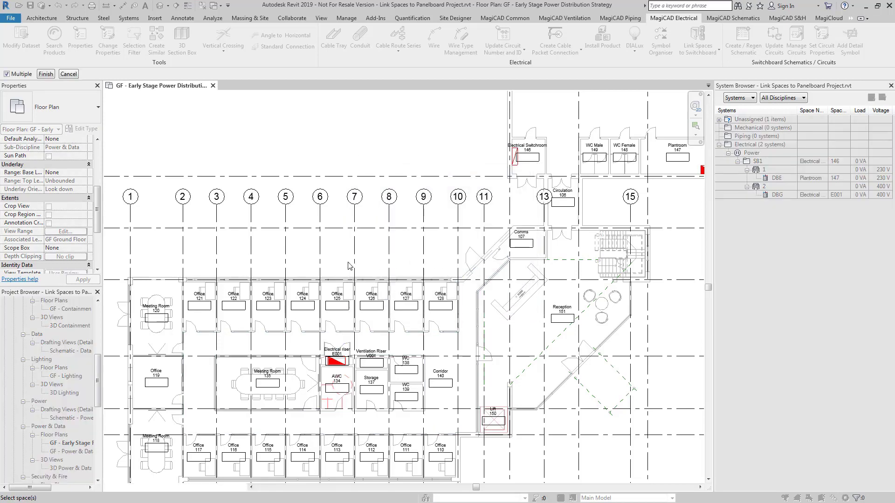
left_click_drag(313, 256, 464, 348)
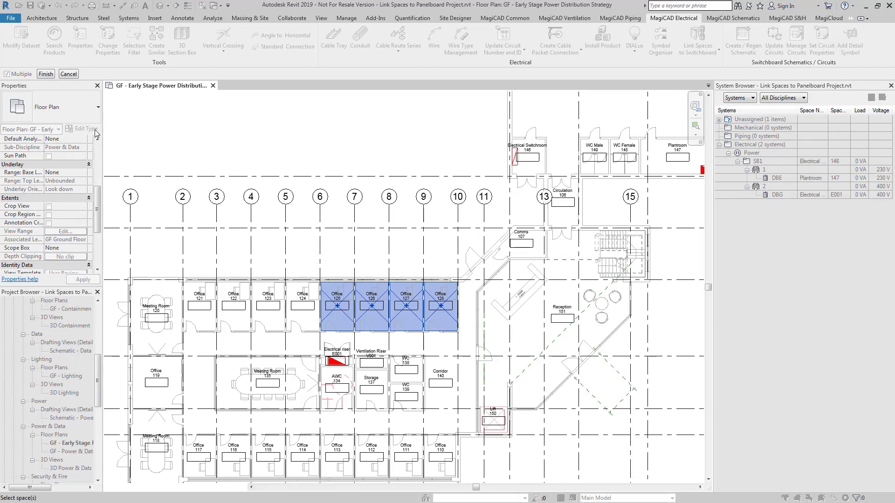
left_click(45, 74)
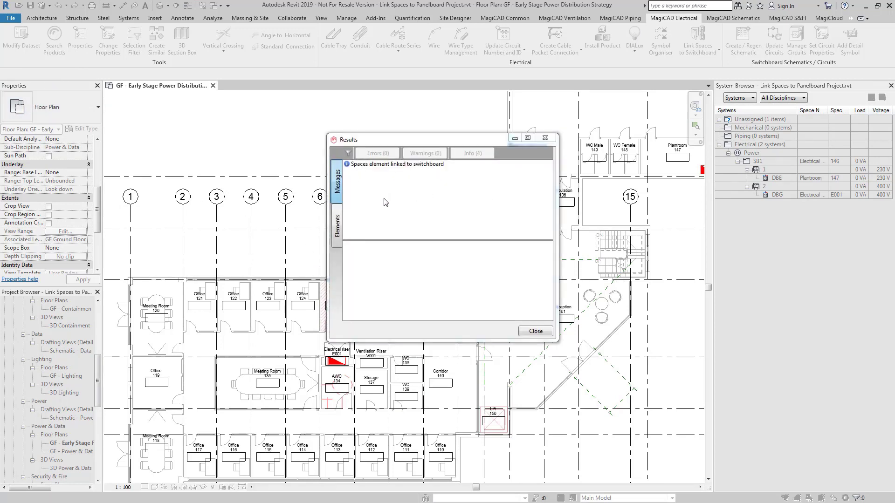
left_click(535, 331)
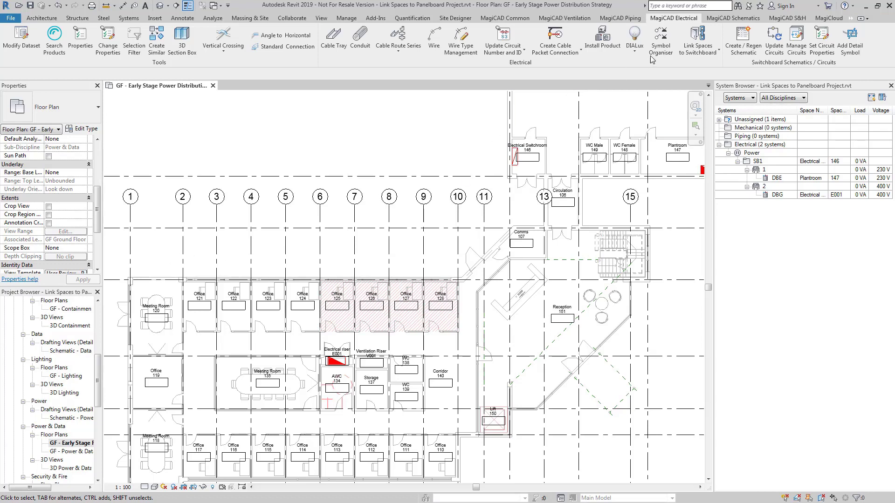
- Link Offices 121 to 124 to switchboard DBG on phase L3 only
left_click(700, 36)
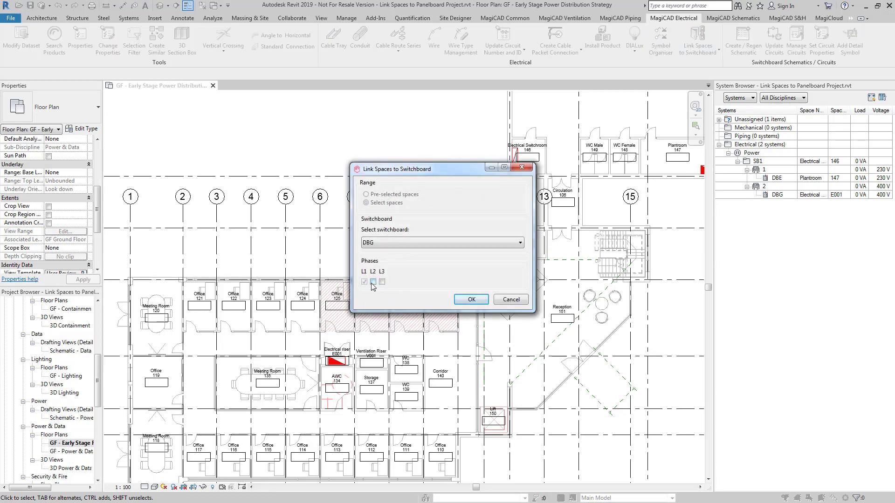
left_click(382, 282)
left_click(365, 282)
left_click(474, 301)
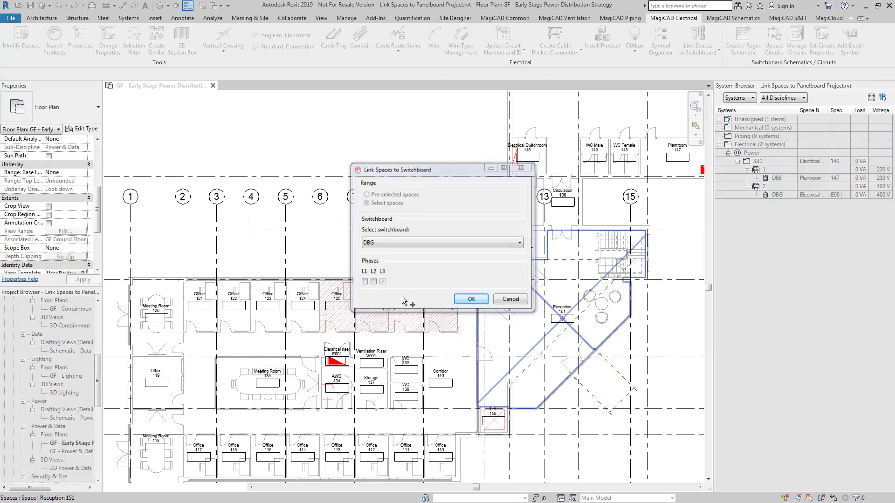
left_click_drag(171, 262, 328, 344)
left_click(45, 73)
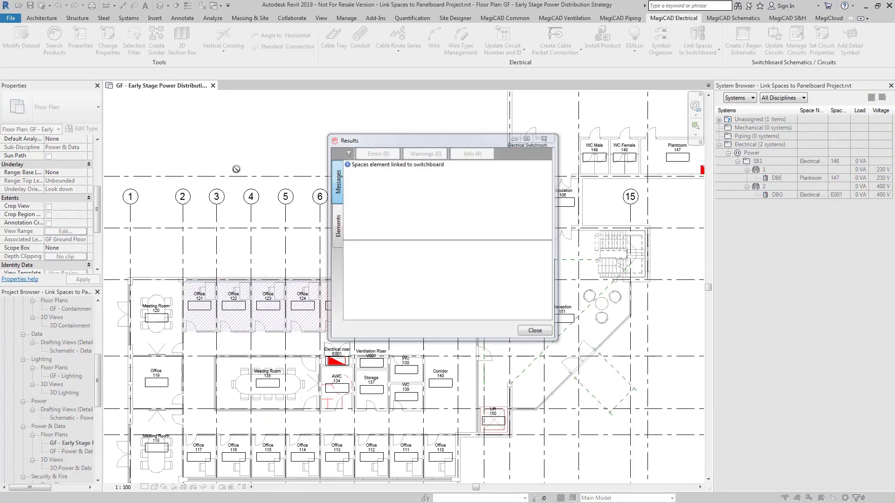
left_click(534, 331)
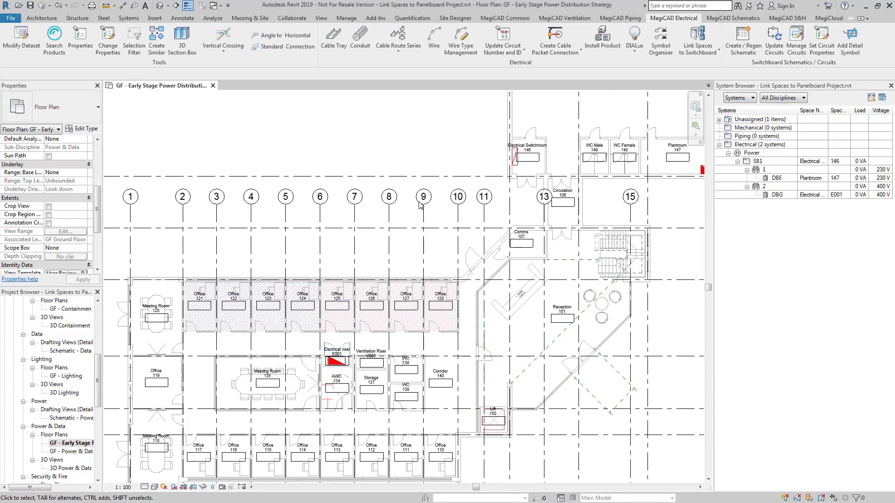
- Update the switchboards' power data from the linked spaces and dismiss the results report
left_click(688, 51)
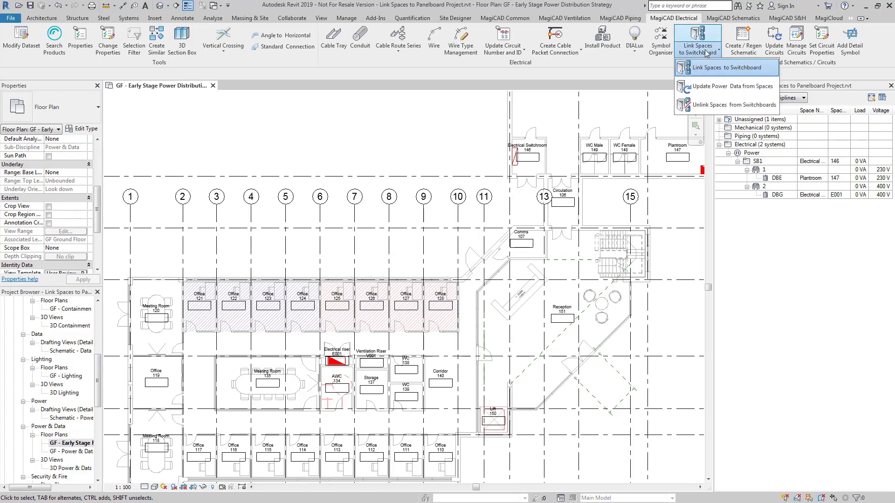
left_click(722, 87)
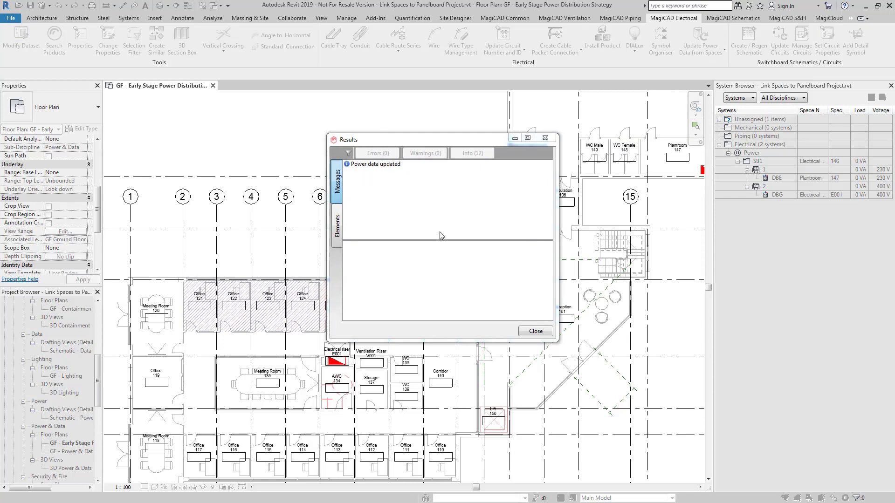
left_click(532, 332)
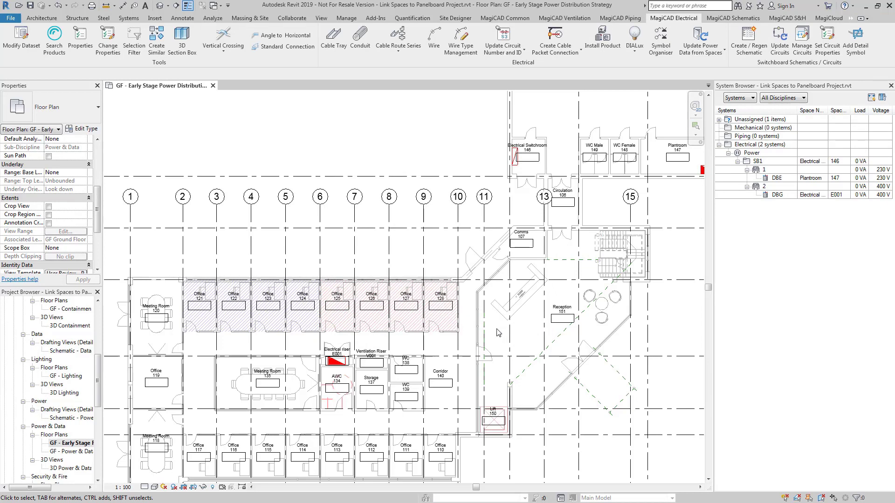
- Set the MC Expansion Surplus of switchboard DBG in the electrical riser to 1.25 and update the power data from spaces again
left_click(337, 362)
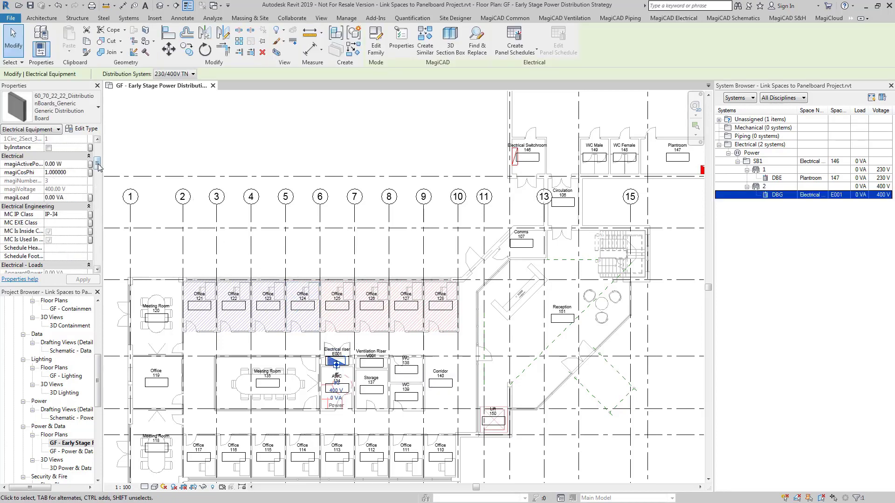
left_click_drag(97, 164, 97, 181)
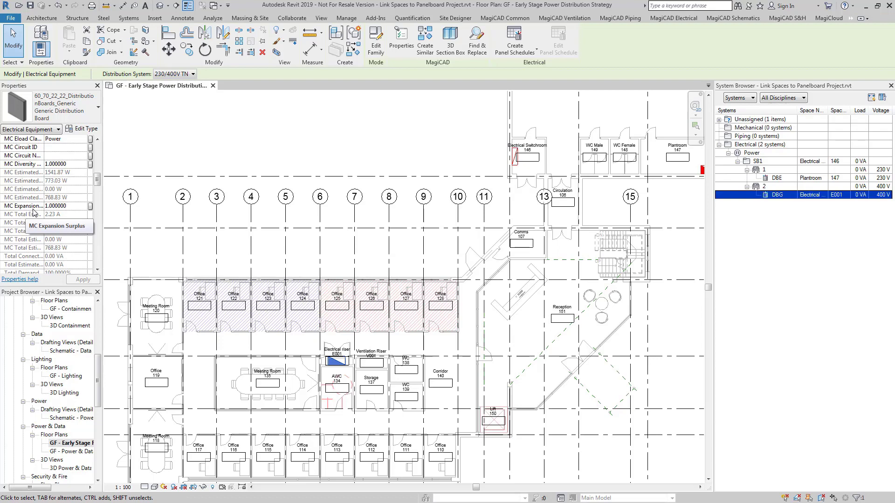
left_click(78, 207)
type("1.25")
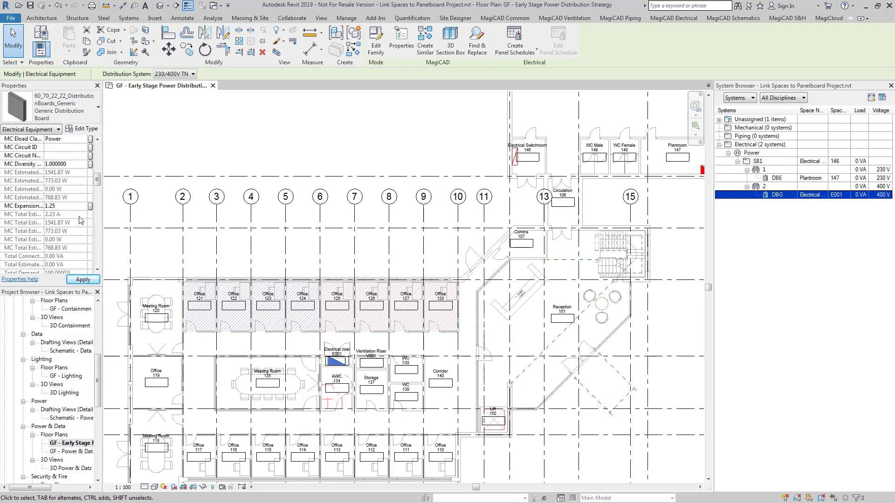
left_click(85, 279)
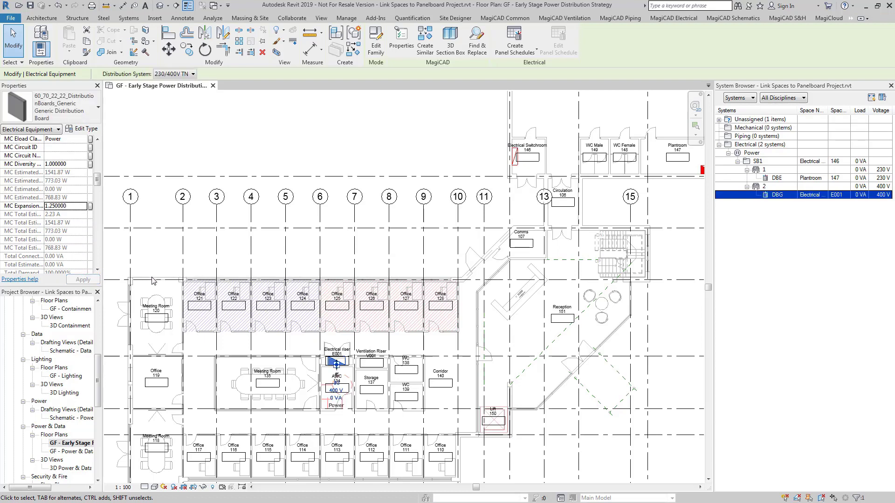
key("Escape")
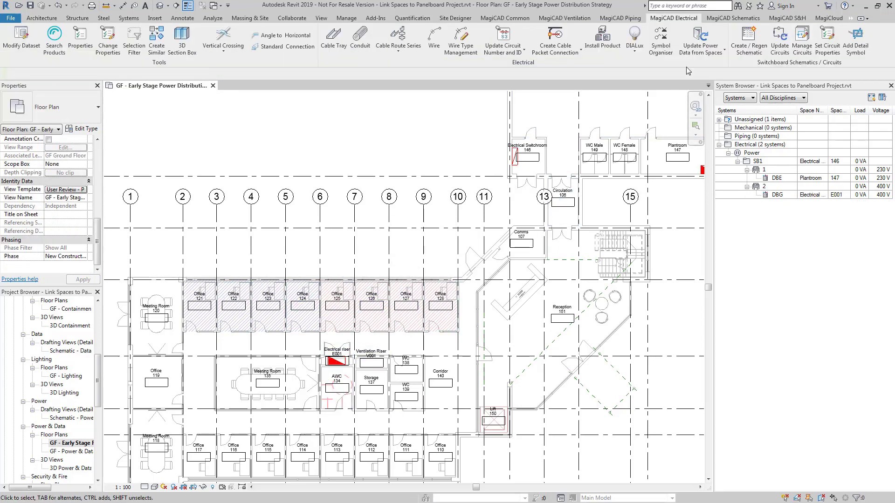
left_click(700, 37)
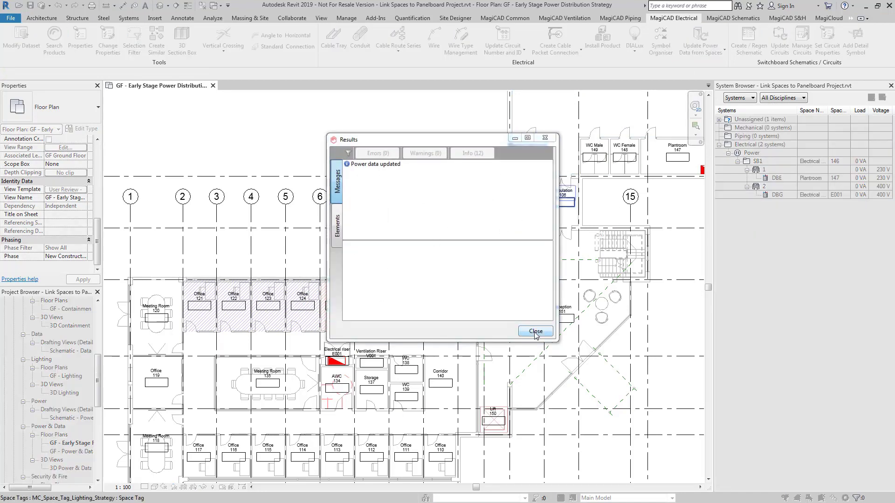
left_click(535, 331)
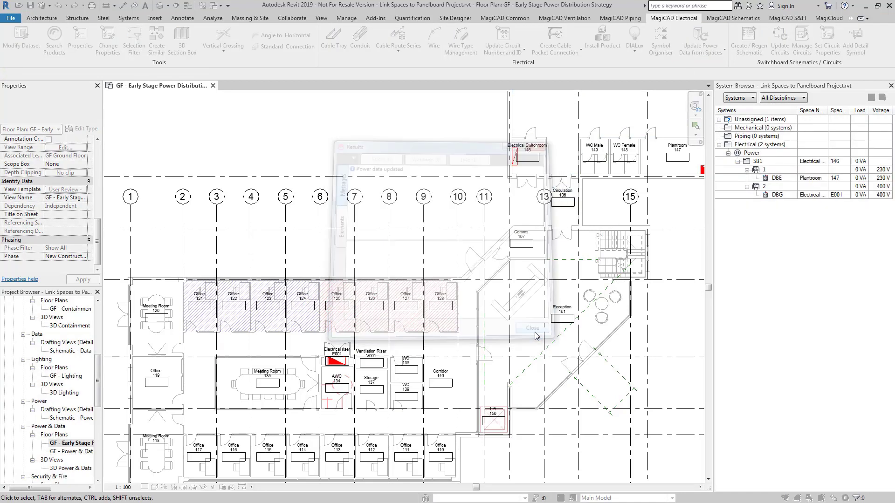
- Trace switchboard DBG's supply in the electrical system hierarchy and inspect the estimated loads of its upstream main switchboard SB1 in the Electrical Switchroom
left_click(342, 368)
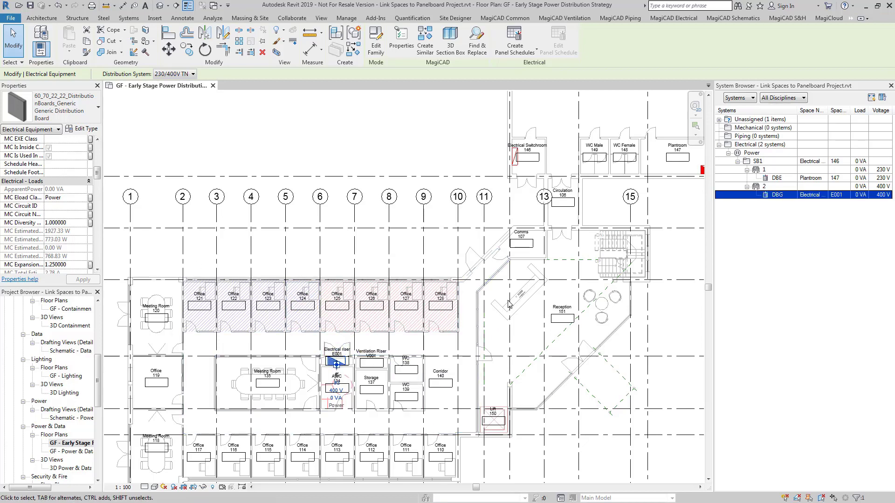
left_click(768, 145)
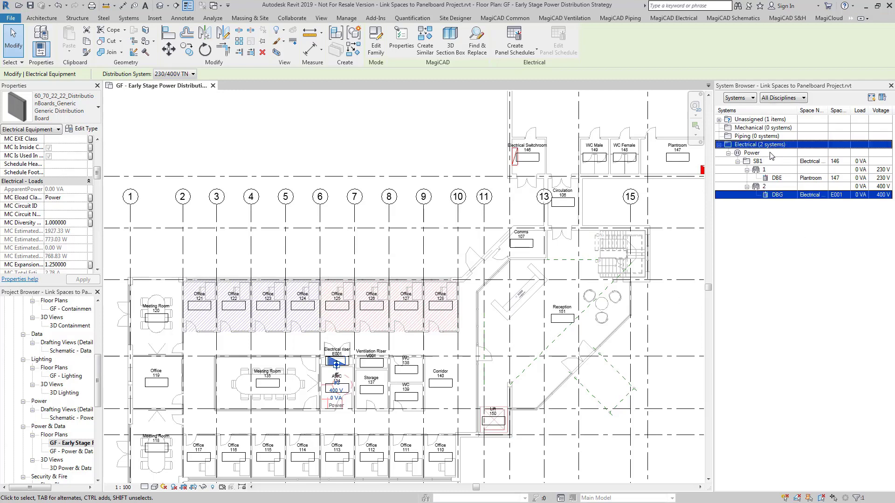
left_click(772, 196)
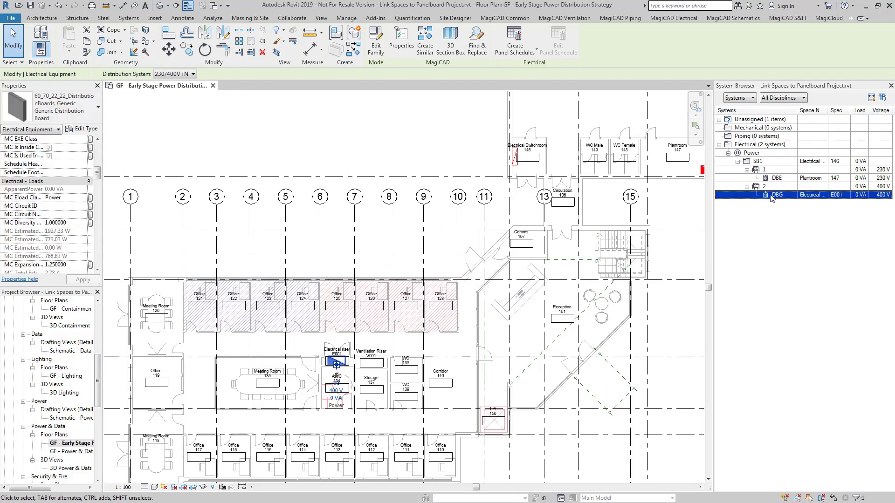
left_click(765, 163, "ctrl")
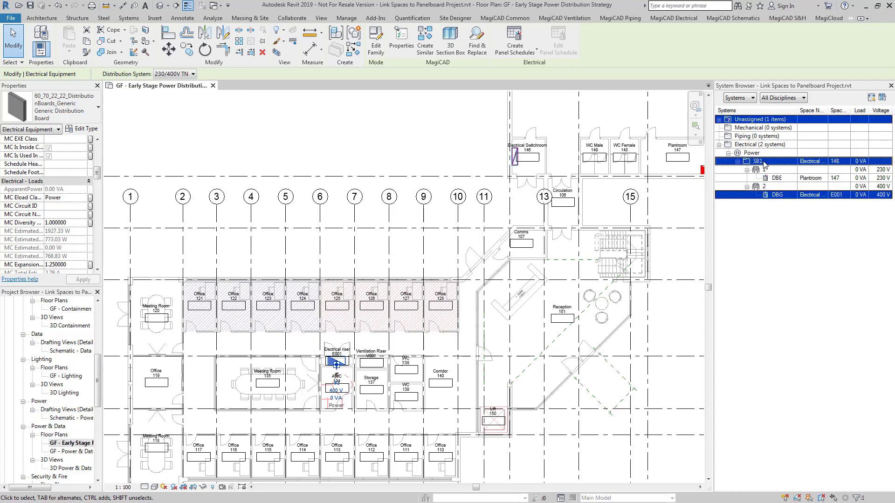
left_click(723, 196)
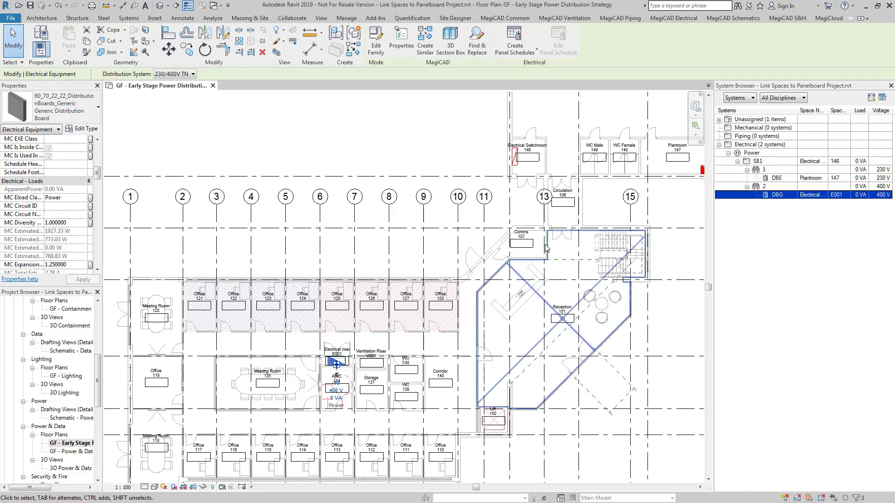
left_click(516, 168)
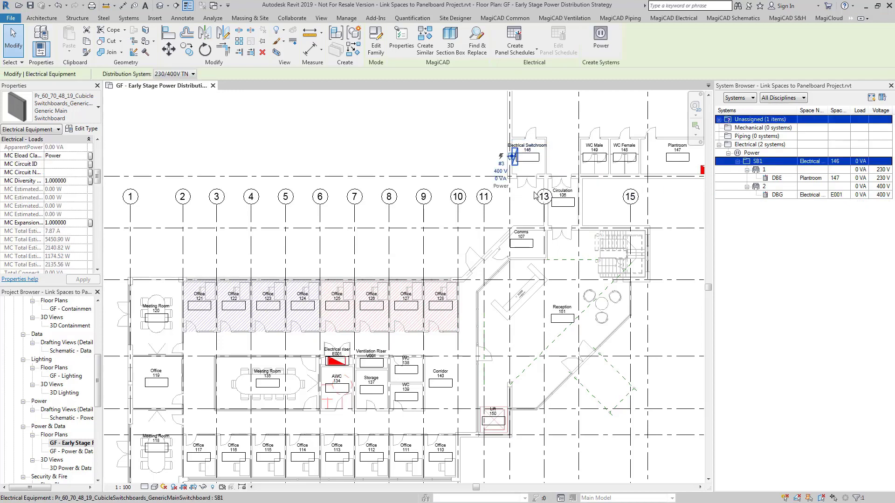